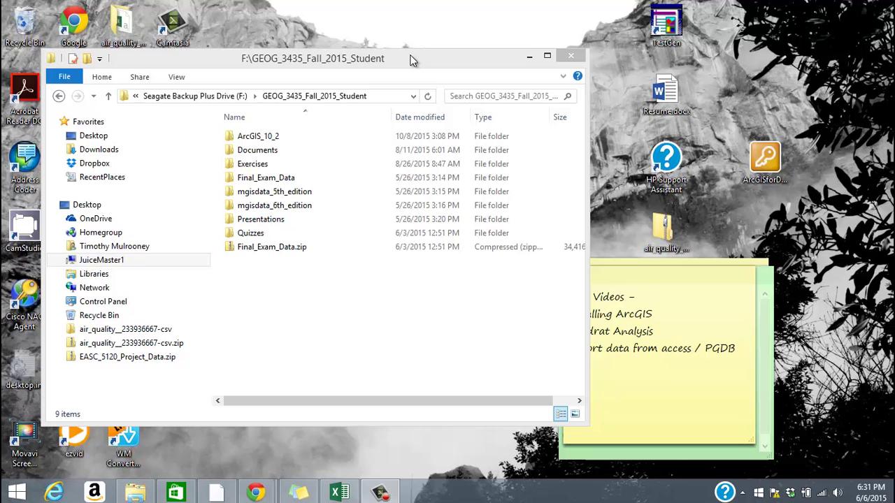
Step: Look through the course folder's Documents and Exercises folders and select mgisdata_6th_edition
{"action": "left_click", "coordinate": [412, 61]}
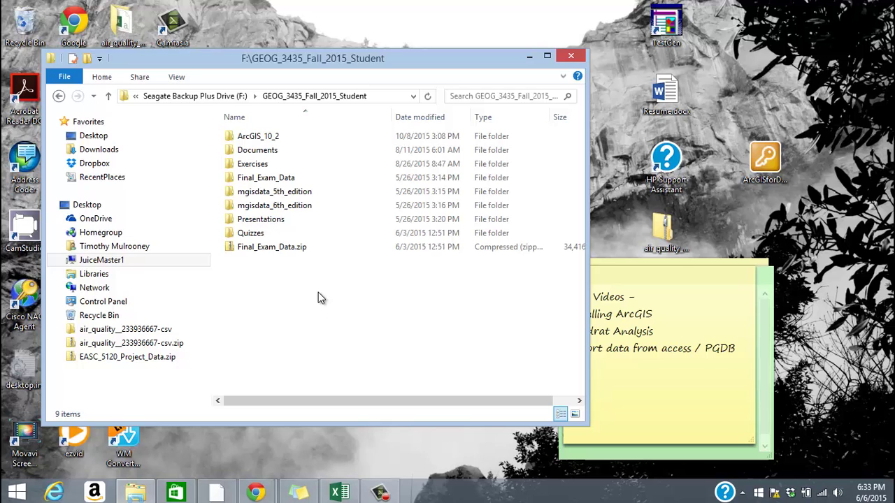
{"action": "double_click", "coordinate": [286, 151]}
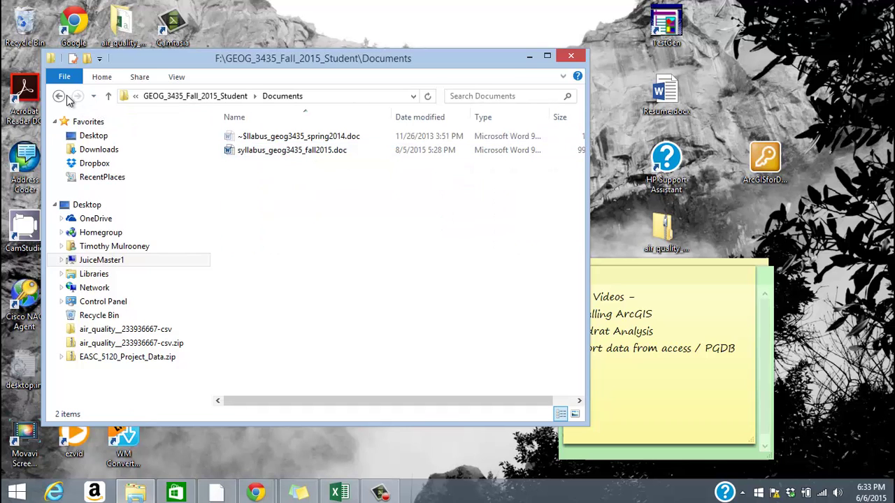
{"action": "left_click", "coordinate": [58, 96]}
{"action": "double_click", "coordinate": [286, 164]}
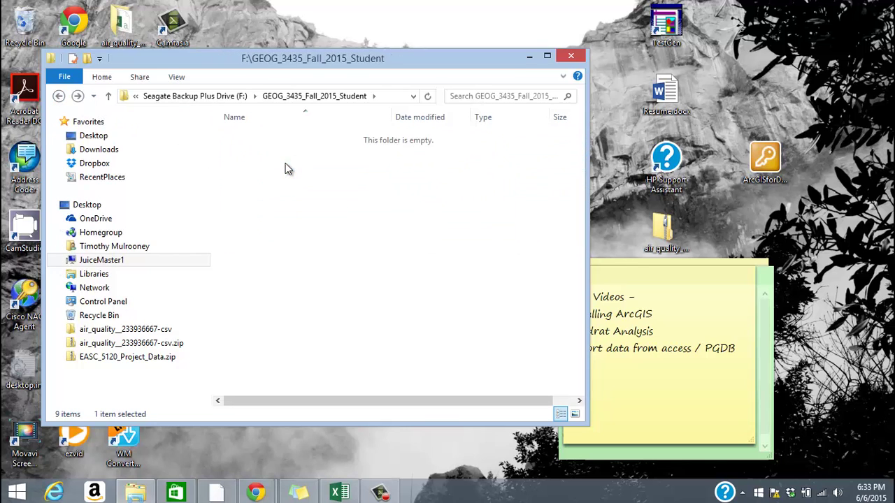
{"action": "left_click", "coordinate": [59, 96]}
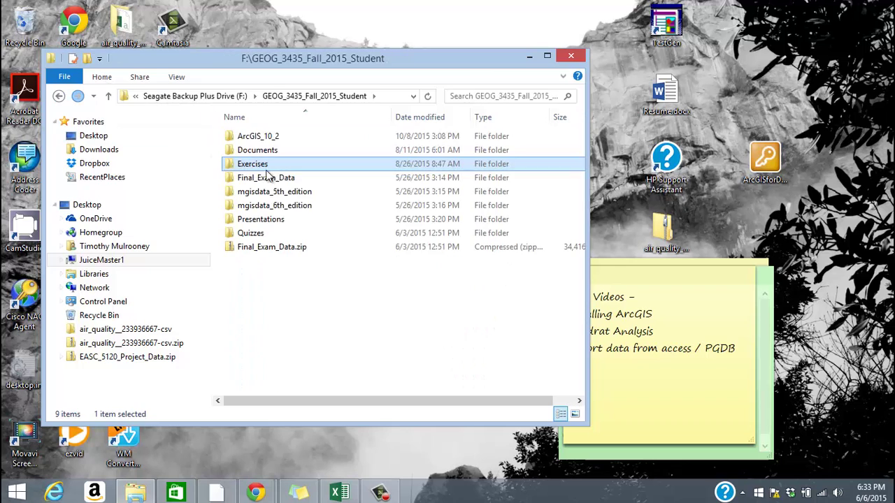
{"action": "left_click", "coordinate": [313, 206]}
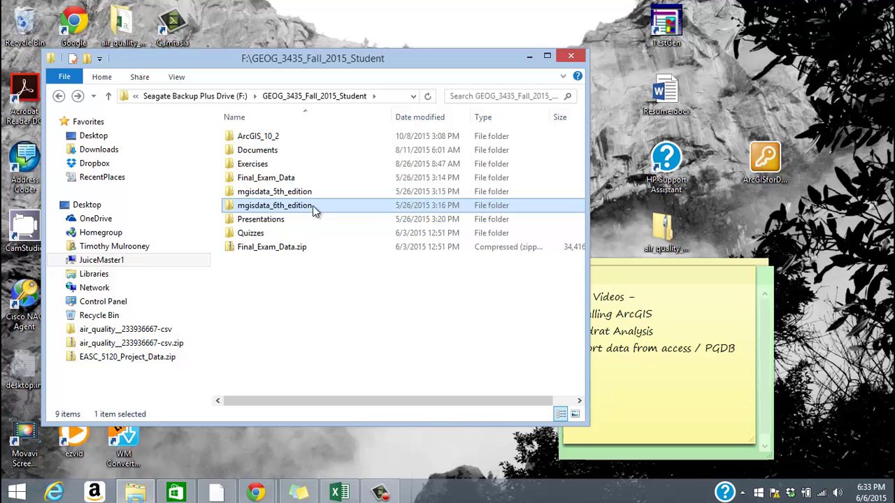
Step: Browse the Presentations, Quizzes and Quiz4 folders, then return to the course folder
{"action": "double_click", "coordinate": [257, 219]}
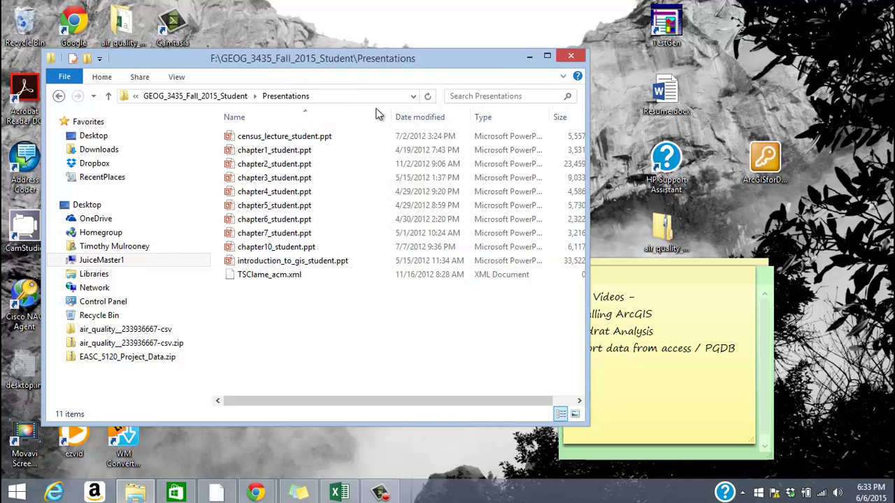
{"action": "left_click", "coordinate": [59, 96]}
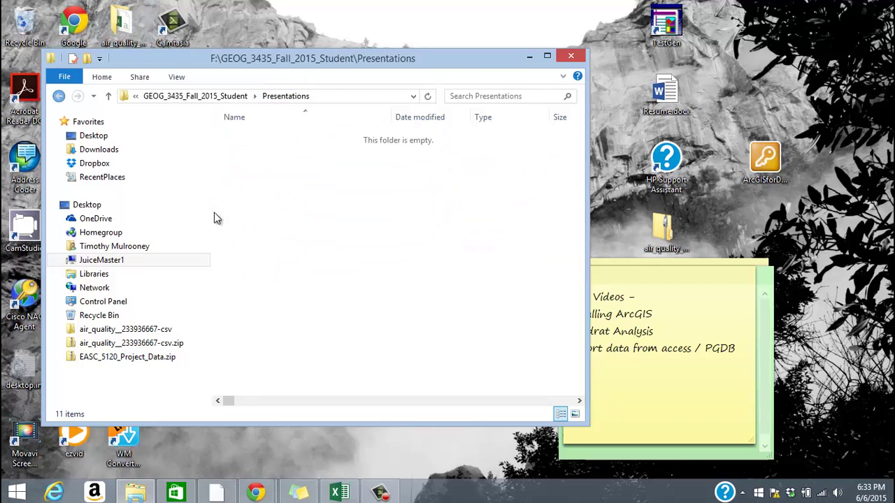
{"action": "double_click", "coordinate": [269, 234]}
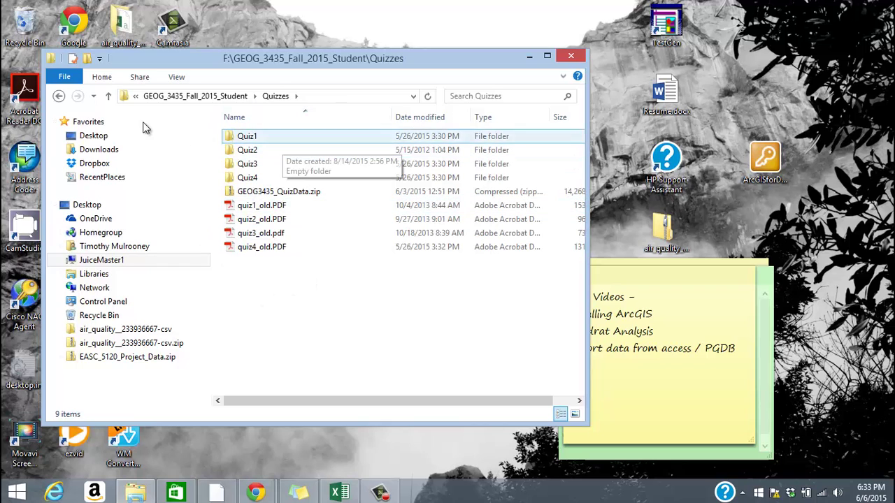
{"action": "double_click", "coordinate": [246, 177]}
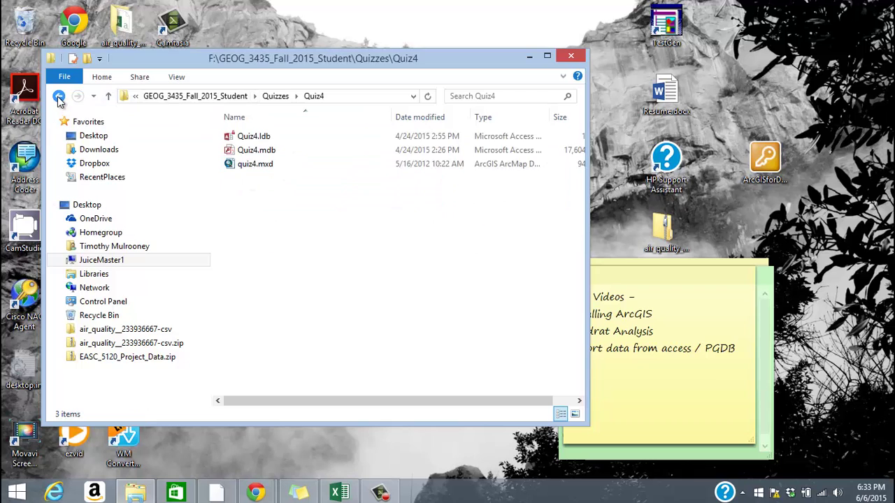
{"action": "left_click", "coordinate": [59, 98]}
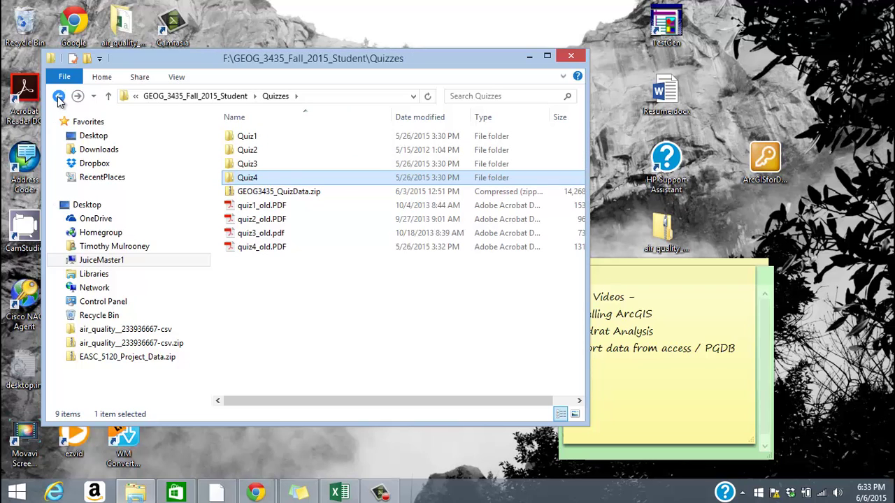
{"action": "left_click", "coordinate": [59, 98]}
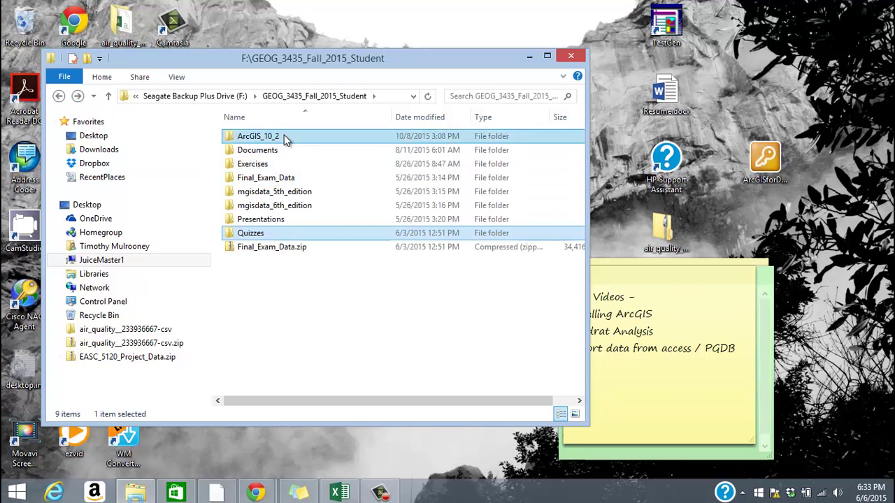
Step: Open the ArcGIS_10_2 installer folder and select setup.exe
{"action": "double_click", "coordinate": [284, 137]}
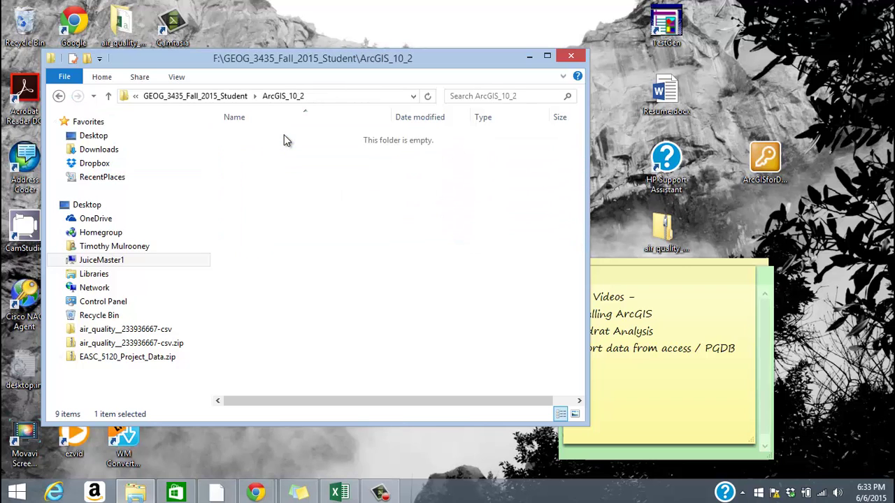
{"action": "left_click", "coordinate": [59, 98]}
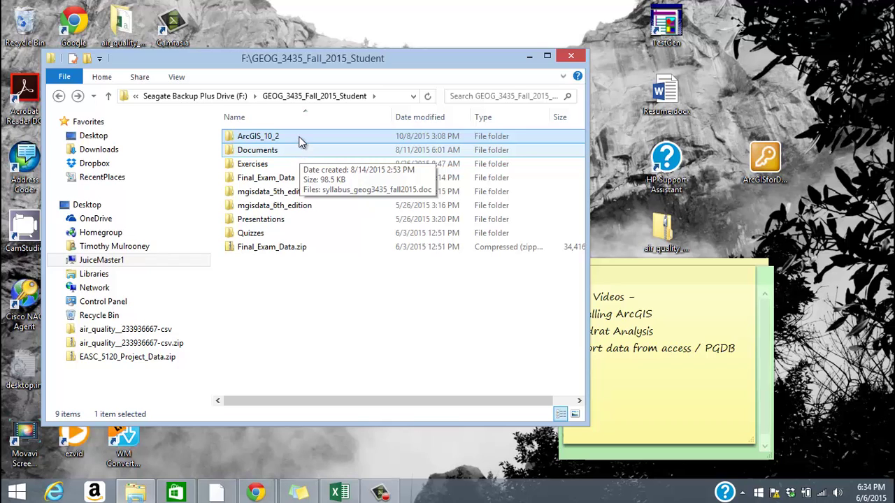
{"action": "double_click", "coordinate": [305, 136]}
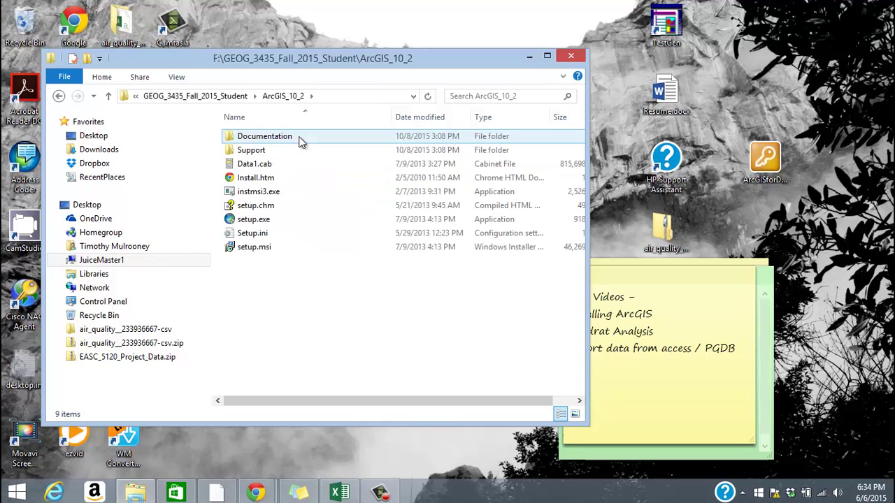
{"action": "left_click", "coordinate": [258, 222]}
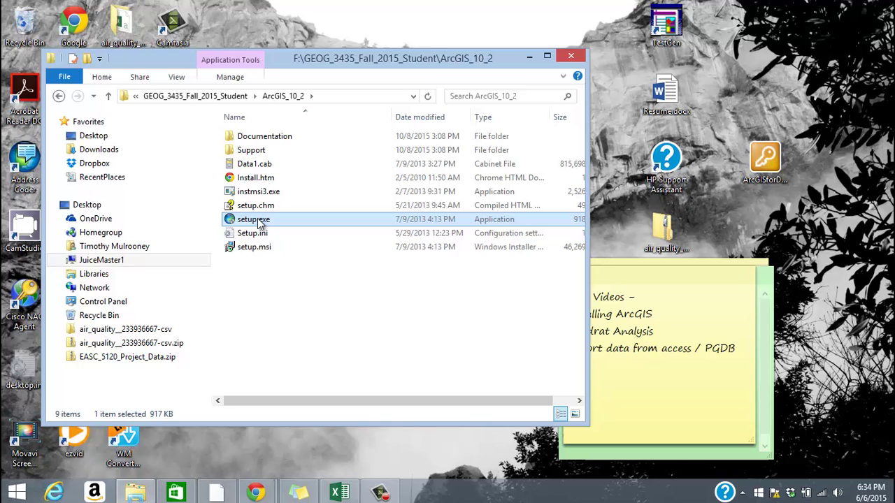
{"action": "double_click", "coordinate": [259, 221]}
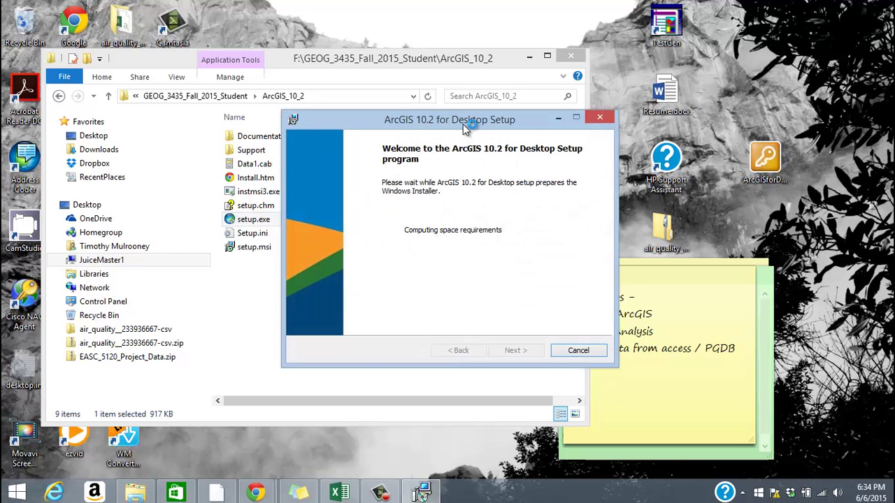
{"action": "left_click_drag", "start_coordinate": [463, 124], "coordinate": [419, 120]}
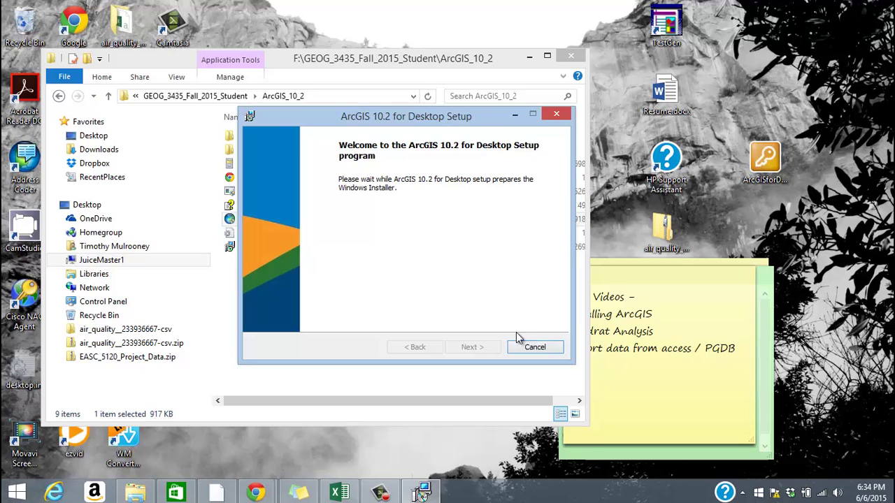
{"action": "left_click", "coordinate": [761, 175]}
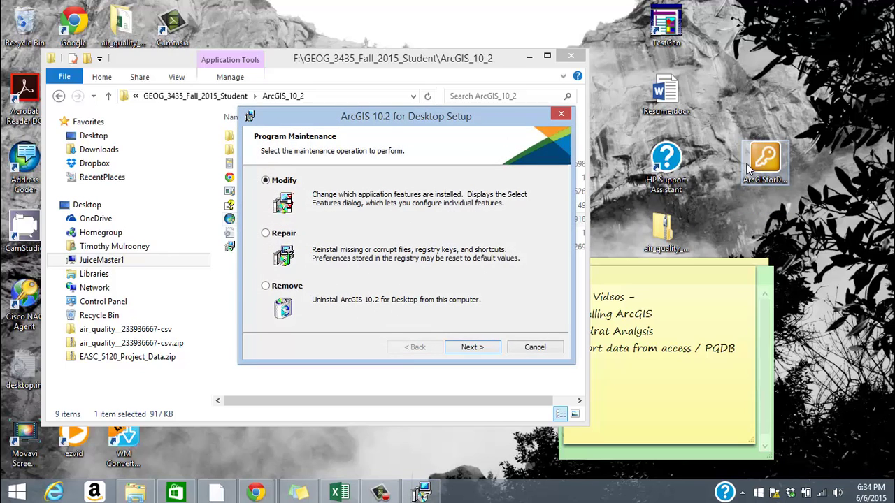
{"action": "left_click", "coordinate": [535, 348]}
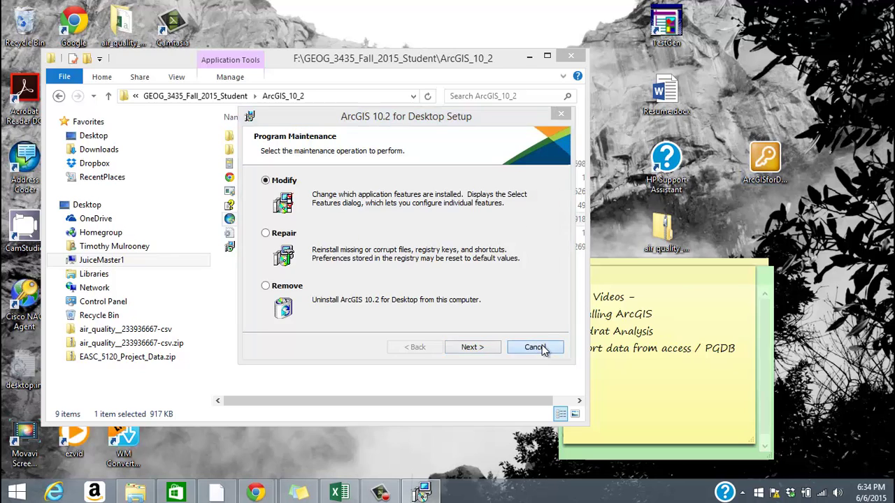
{"action": "left_click", "coordinate": [747, 168]}
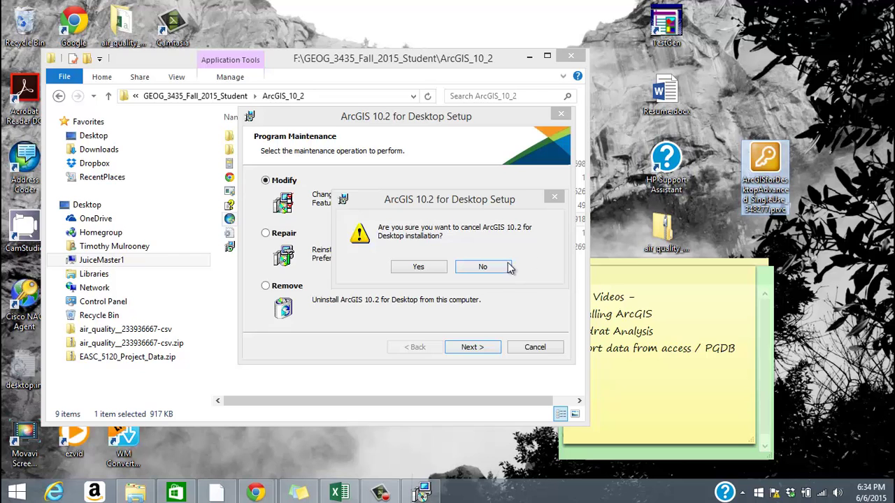
{"action": "left_click", "coordinate": [482, 266]}
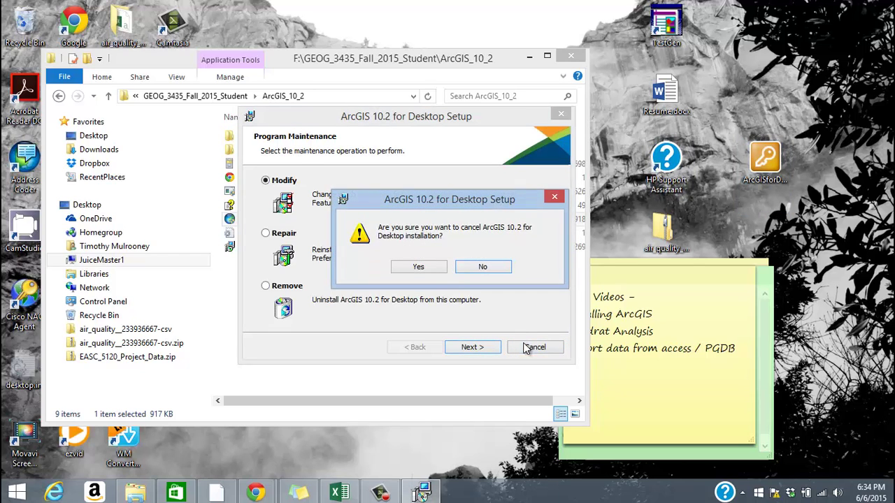
{"action": "left_click", "coordinate": [432, 267]}
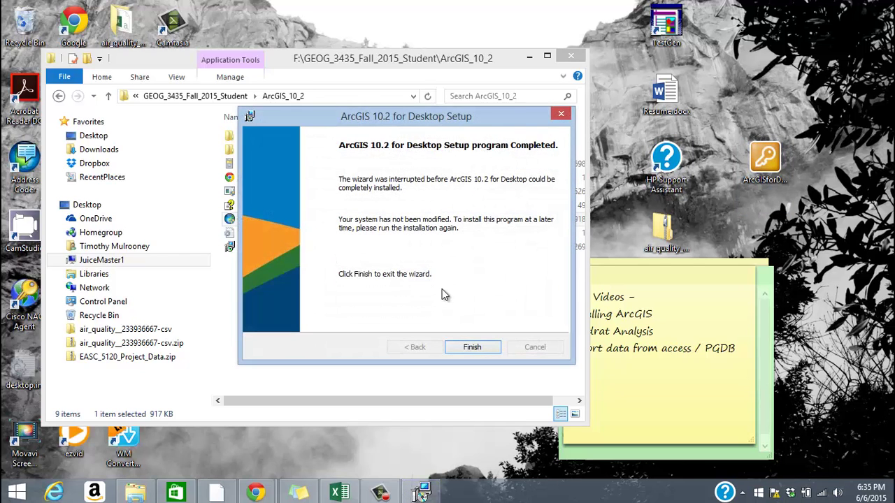
{"action": "left_click", "coordinate": [470, 346]}
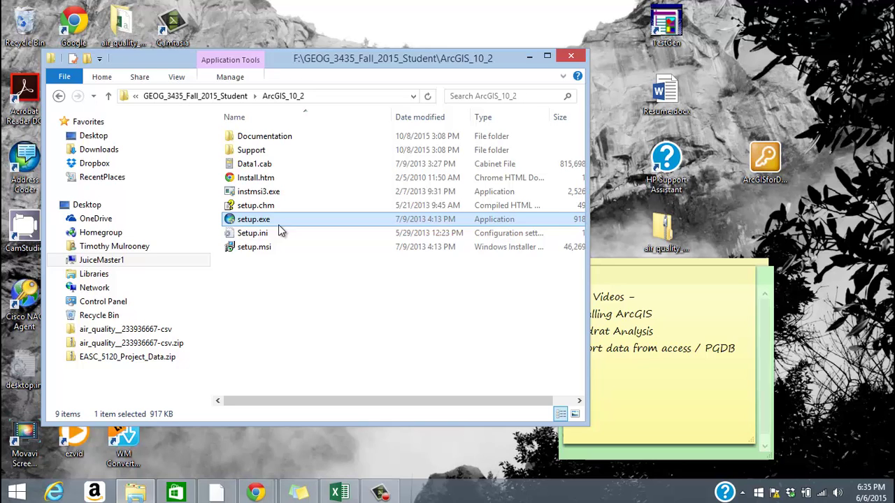
{"action": "left_click", "coordinate": [11, 496]}
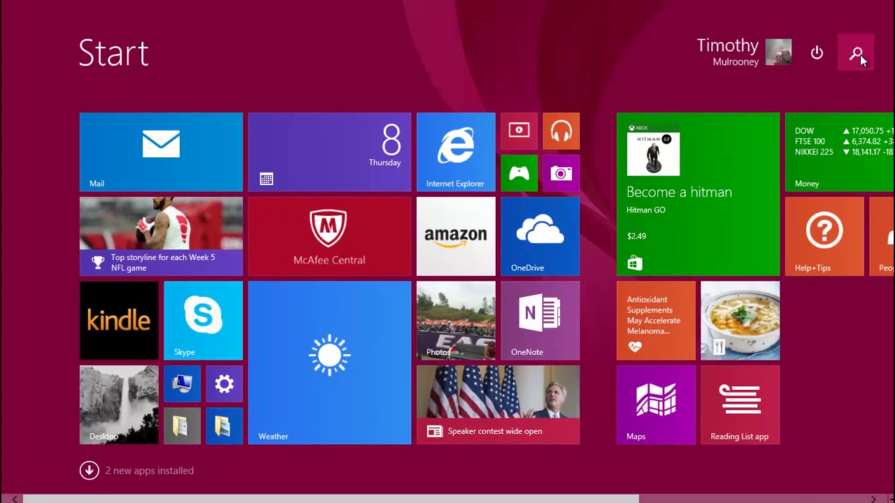
{"action": "left_click", "coordinate": [858, 56]}
{"action": "type", "text": "arc"}
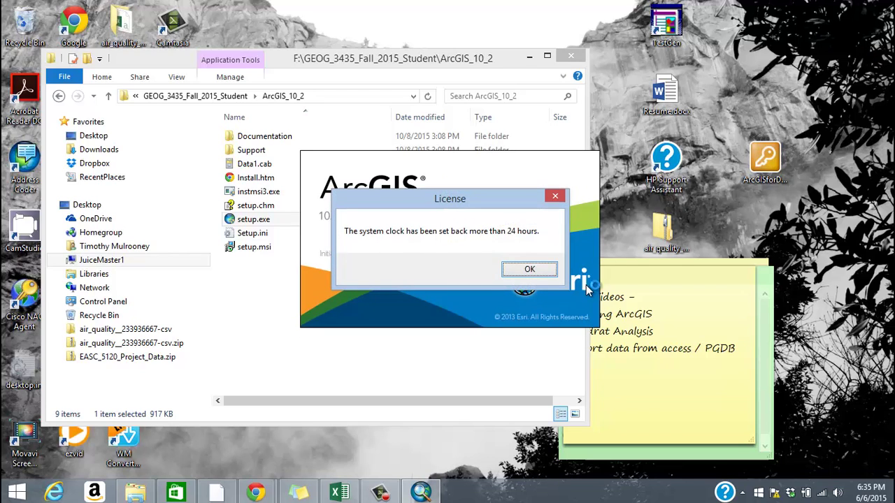
{"action": "left_click", "coordinate": [542, 270]}
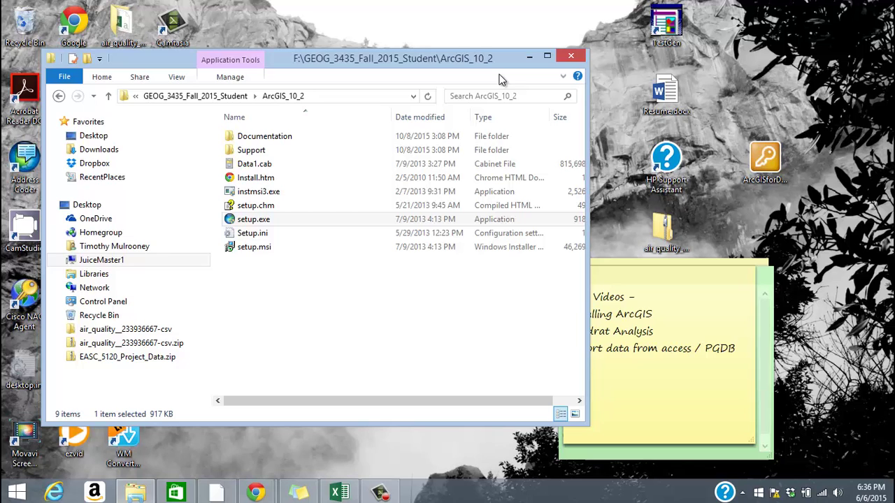
{"action": "left_click", "coordinate": [767, 154]}
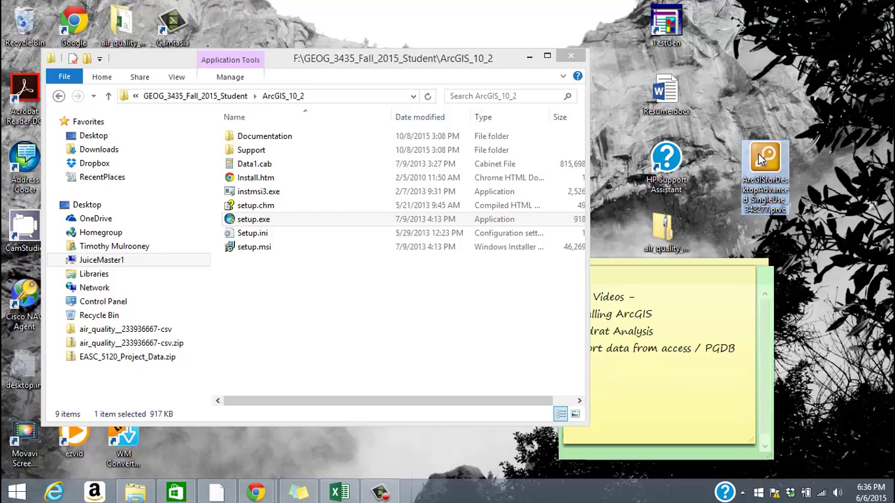
Step: Open the single-use license file, choose online authorization with Esri, and keep the prefilled contact details
{"action": "double_click", "coordinate": [762, 159]}
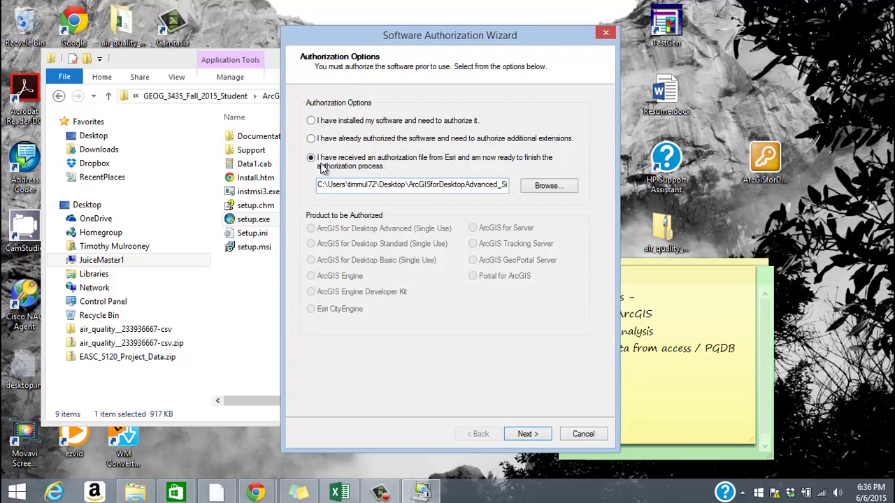
{"action": "left_click_drag", "start_coordinate": [409, 184], "coordinate": [505, 186]}
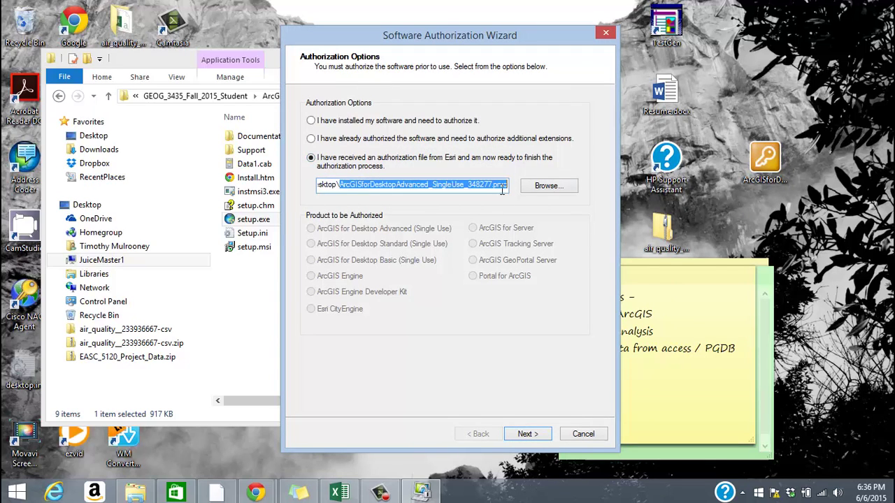
{"action": "left_click", "coordinate": [495, 188]}
{"action": "left_click", "coordinate": [530, 434]}
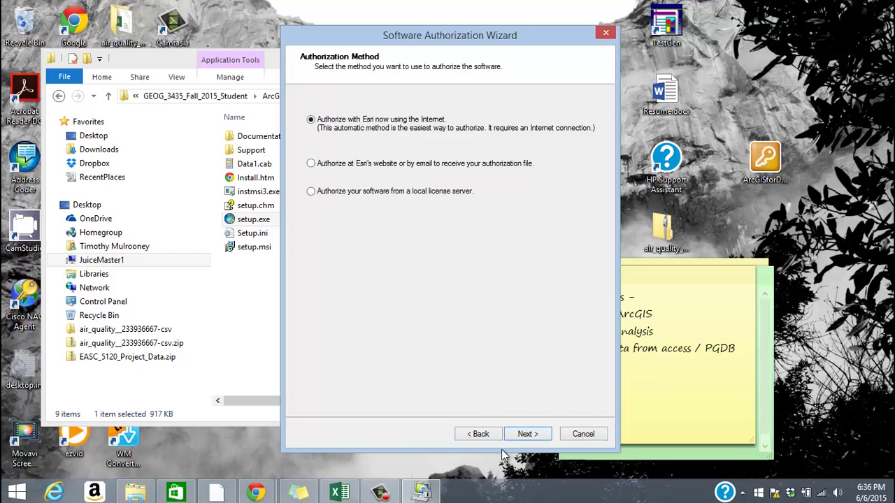
{"action": "left_click", "coordinate": [523, 434]}
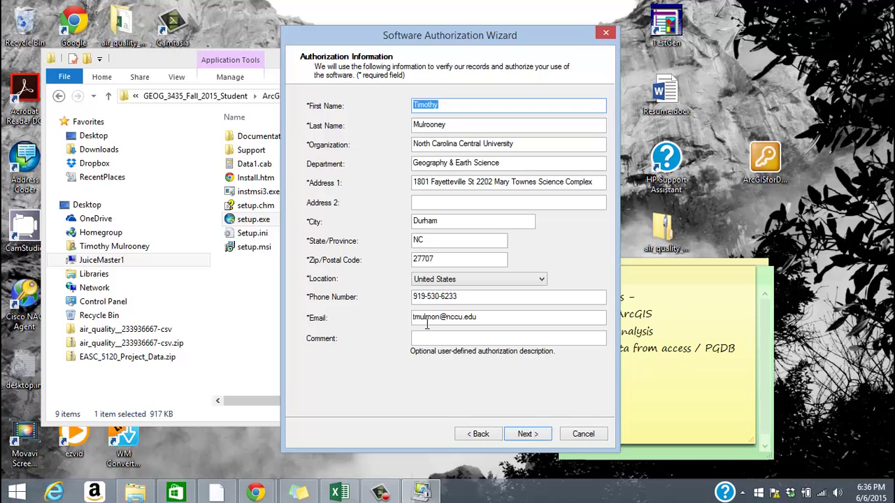
{"action": "left_click", "coordinate": [527, 434]}
Step: Set Organization to Education-Student, Industry to Higher Education and Yourself to Student
{"action": "left_click", "coordinate": [528, 436]}
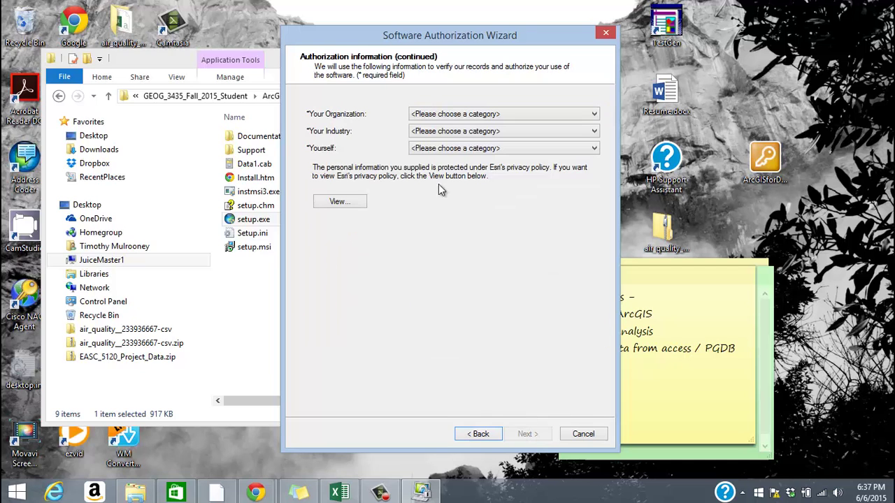
{"action": "left_click", "coordinate": [473, 115]}
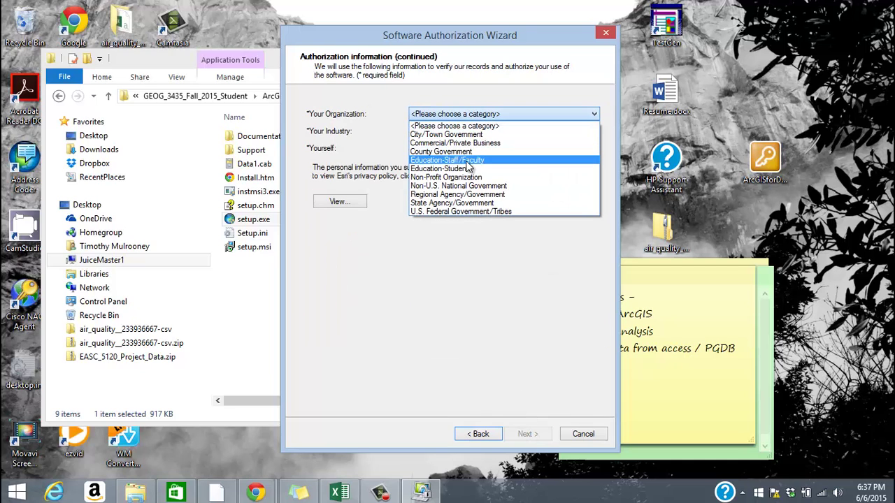
{"action": "left_click", "coordinate": [469, 169]}
{"action": "left_click", "coordinate": [463, 132]}
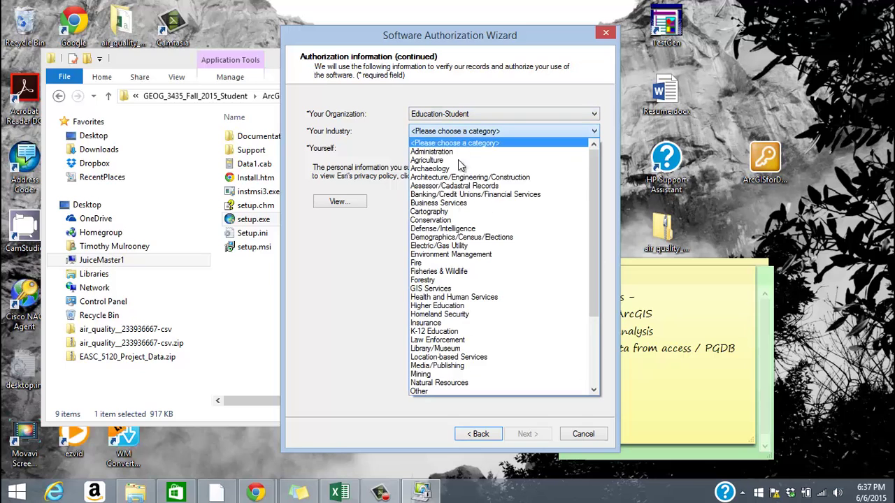
{"action": "left_click", "coordinate": [447, 307]}
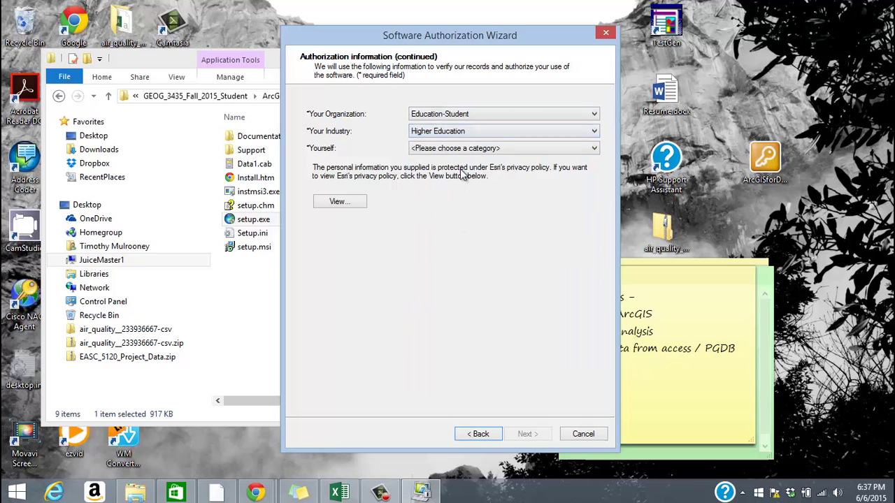
{"action": "left_click", "coordinate": [465, 150]}
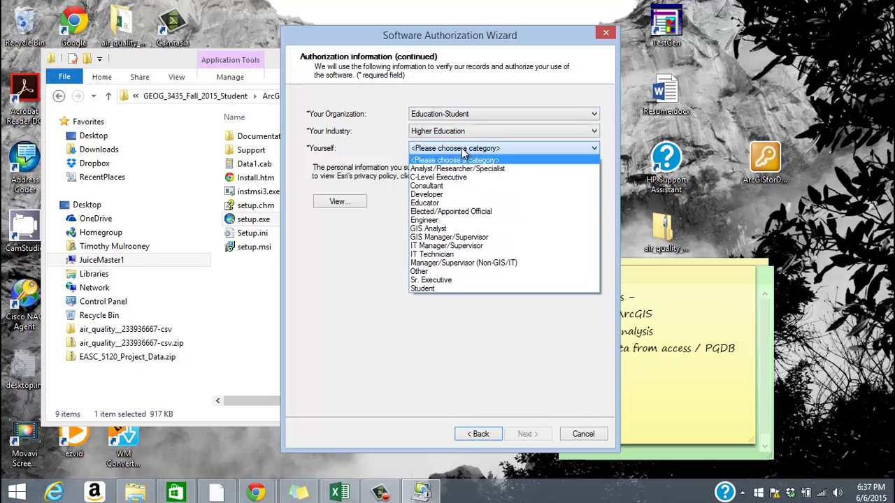
{"action": "left_click", "coordinate": [449, 289]}
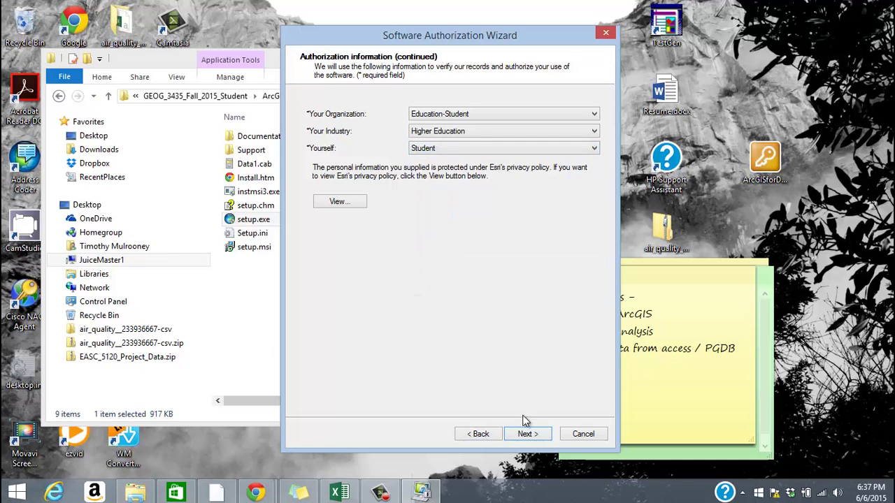
Step: Submit the single-use authorization number with no evaluation extensions and dismiss the already-authorized message
{"action": "left_click", "coordinate": [530, 434]}
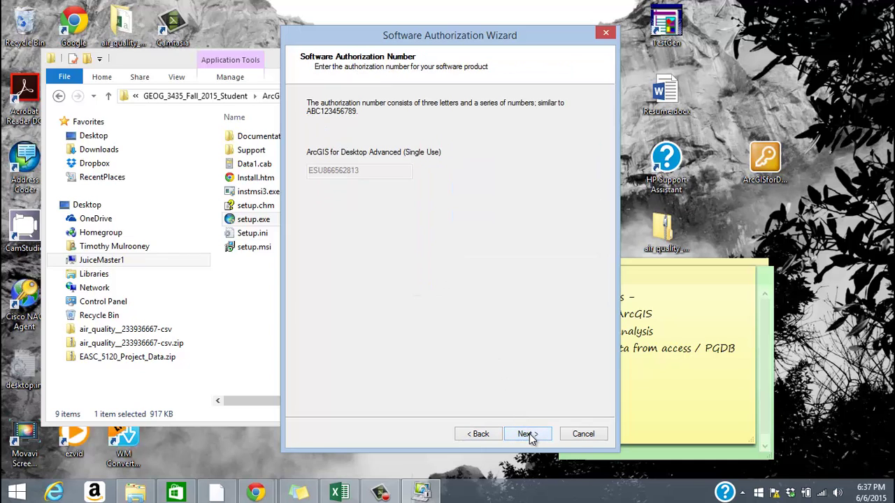
{"action": "left_click", "coordinate": [529, 434]}
{"action": "left_click", "coordinate": [530, 434]}
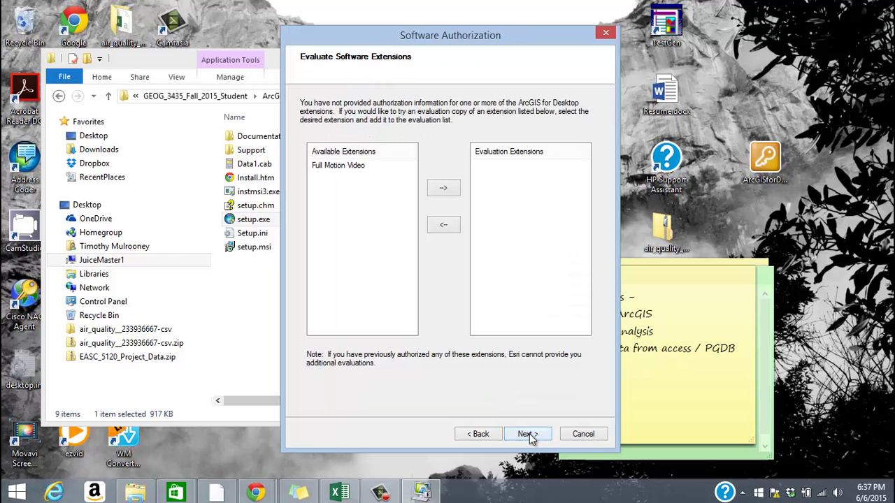
{"action": "left_click", "coordinate": [529, 434]}
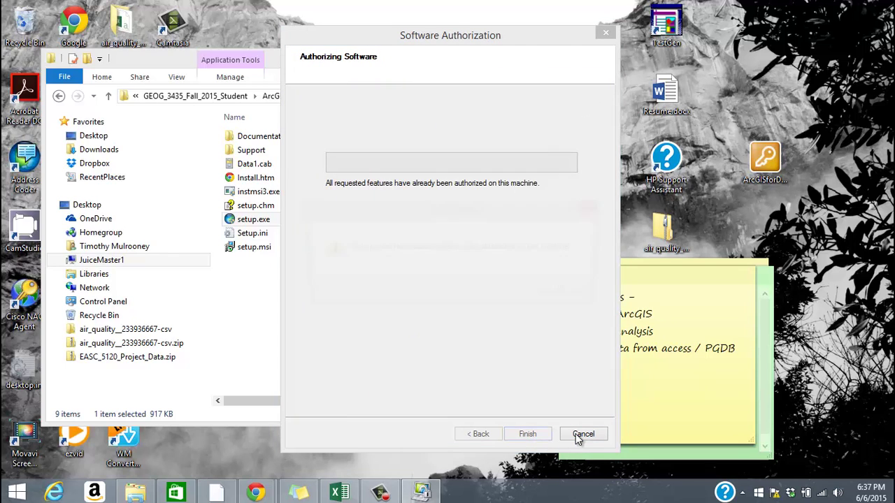
{"action": "left_click", "coordinate": [571, 294]}
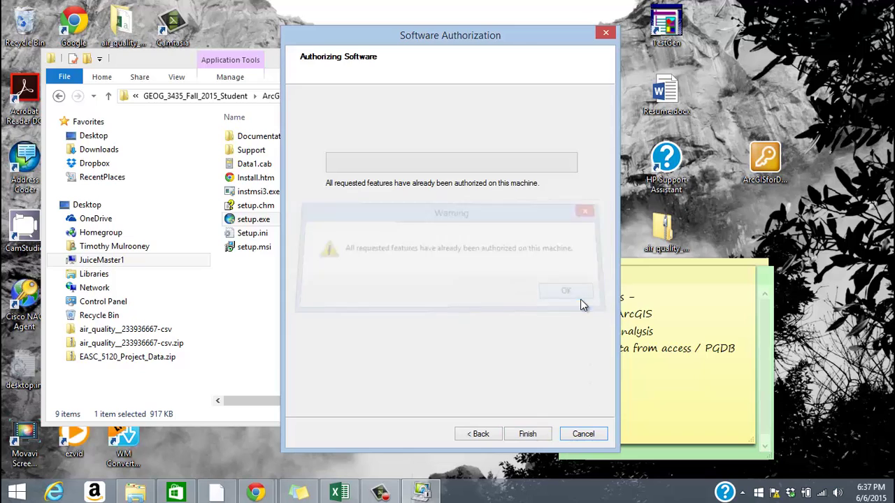
Step: Cancel the wizard, answer its warning, and select the single-use license file in the ArcGIS_10_2 window
{"action": "left_click", "coordinate": [591, 431]}
{"action": "left_click", "coordinate": [482, 300]}
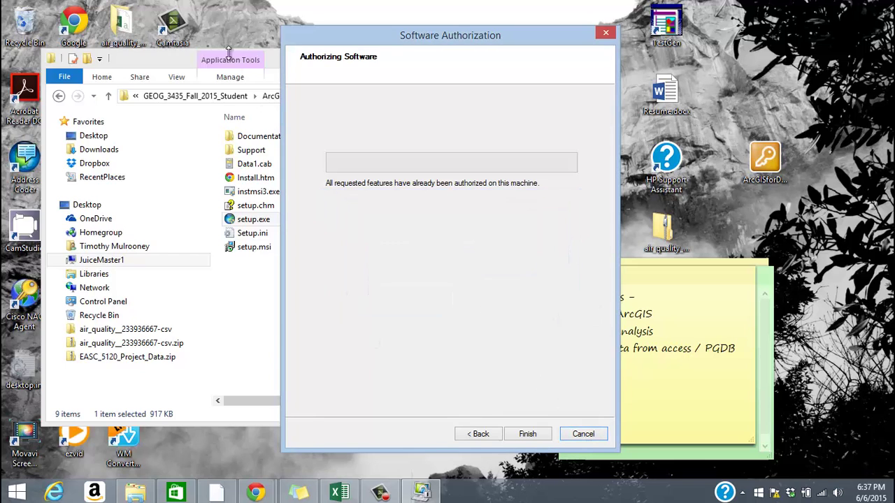
{"action": "left_click", "coordinate": [175, 62]}
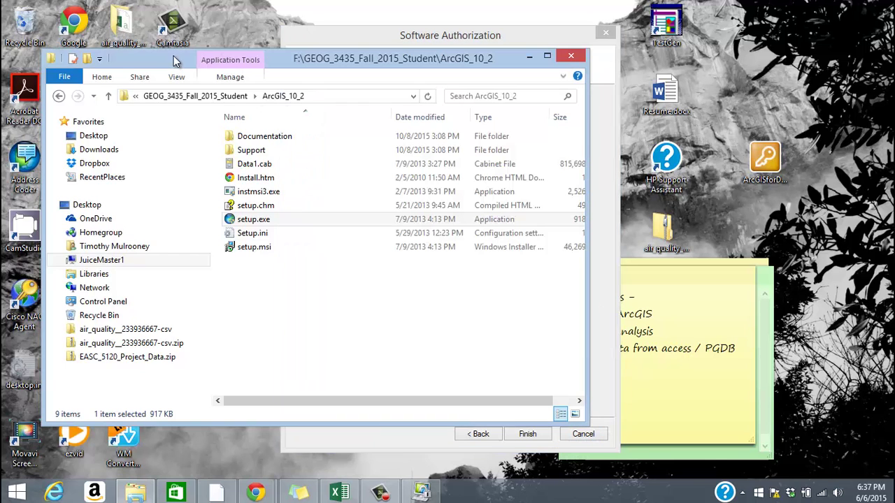
{"action": "left_click", "coordinate": [767, 157]}
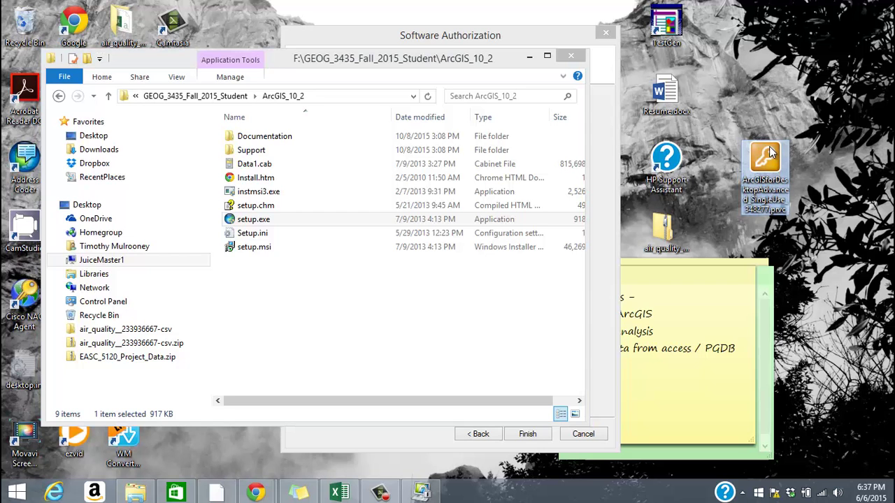
Step: Search the Start screen for 'arcgis' to confirm ArcMap 10.2 and ArcCatalog 10.2 are installed
{"action": "left_click", "coordinate": [16, 492]}
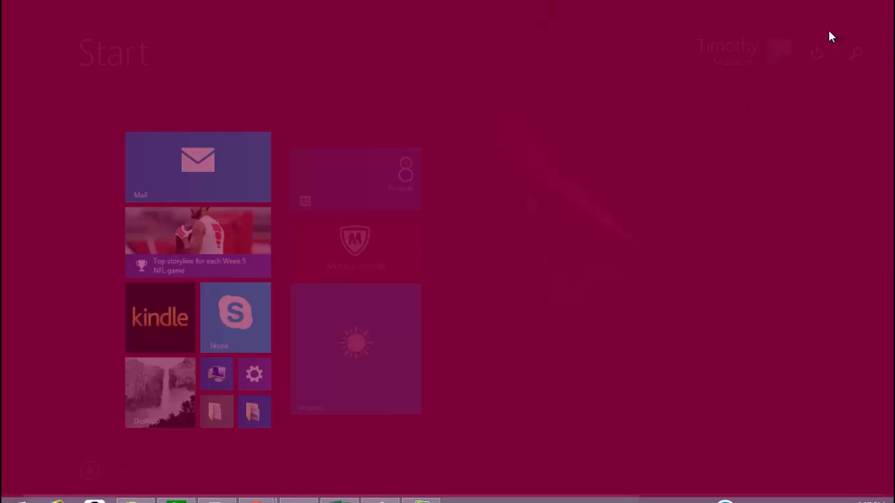
{"action": "left_click", "coordinate": [859, 54]}
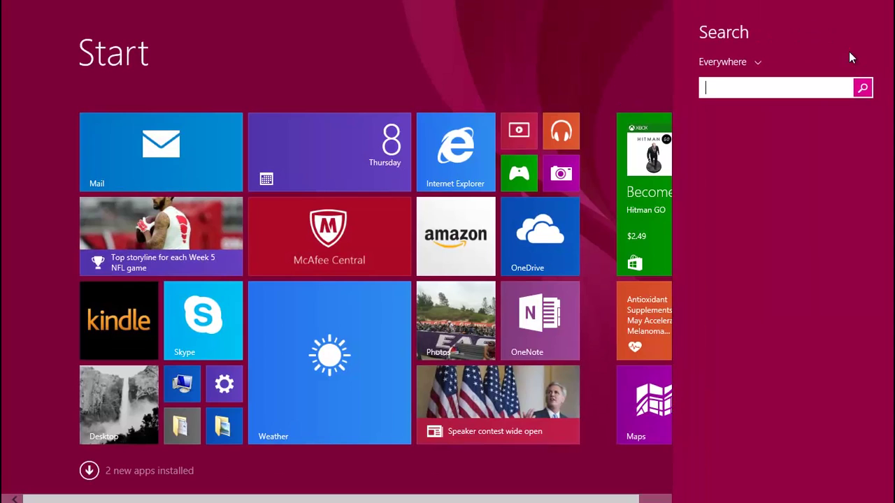
{"action": "type", "text": "arcgis"}
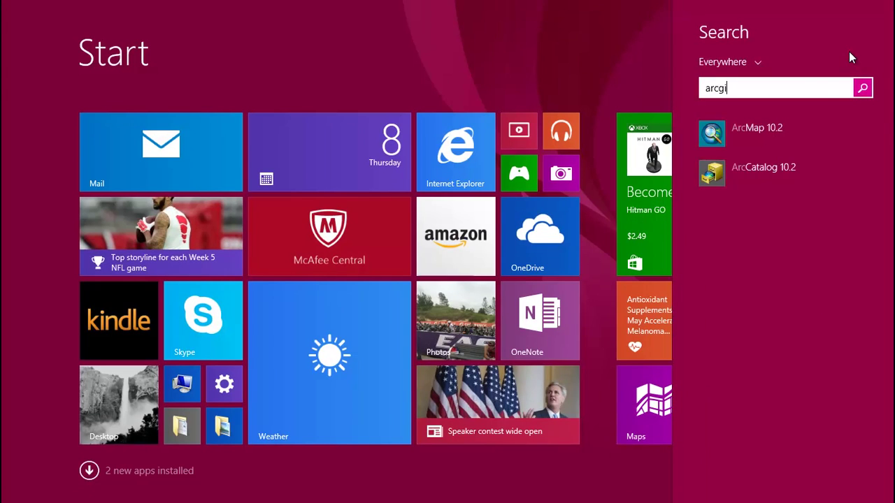
{"action": "key", "text": "BackSpace"}
{"action": "key", "text": "BackSpace"}
{"action": "key", "text": "BackSpace"}
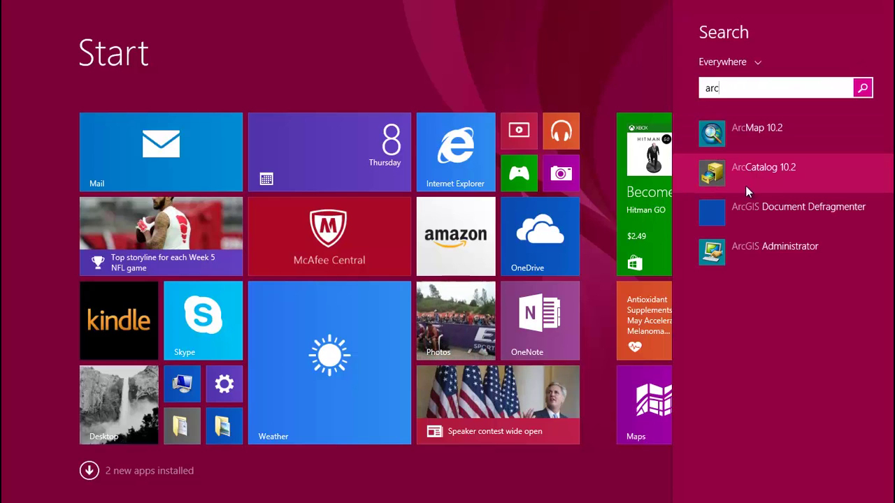
{"action": "left_click", "coordinate": [180, 434]}
Step: Go from the course folder into Exercises\Exercise2 and select exercise2.mxd
{"action": "left_click", "coordinate": [217, 432]}
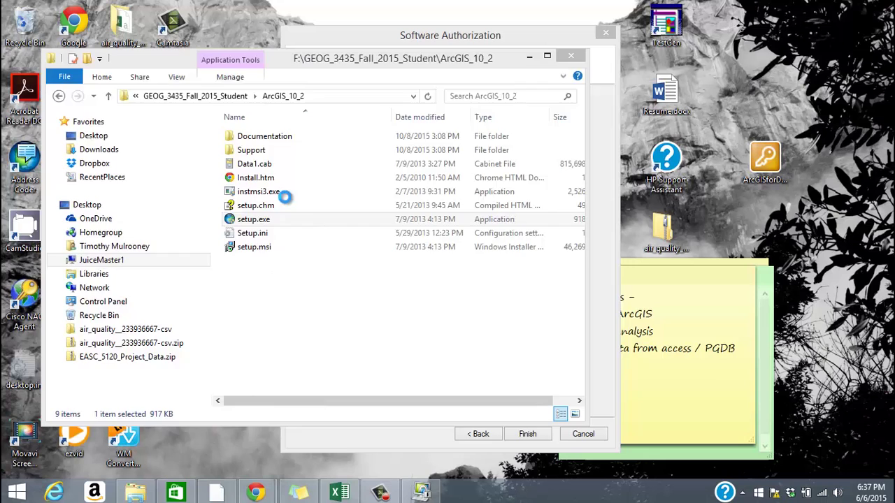
{"action": "key", "text": "alt+Tab"}
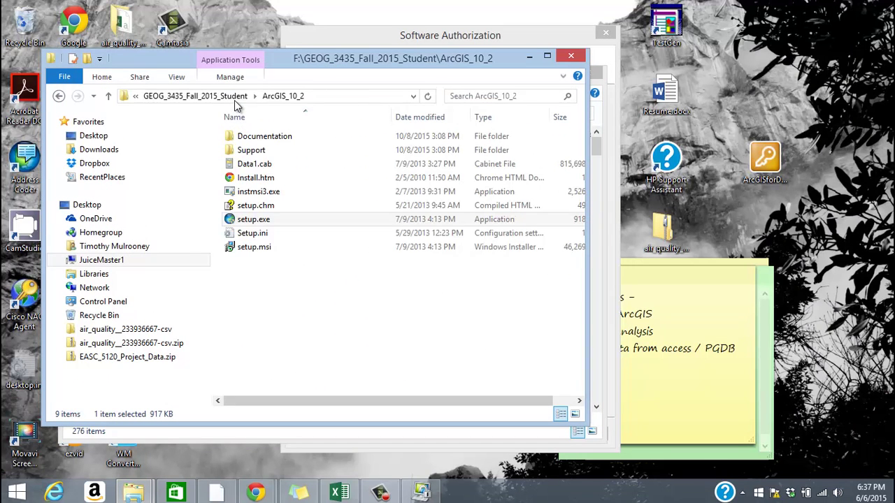
{"action": "left_click", "coordinate": [235, 98]}
{"action": "double_click", "coordinate": [262, 164]}
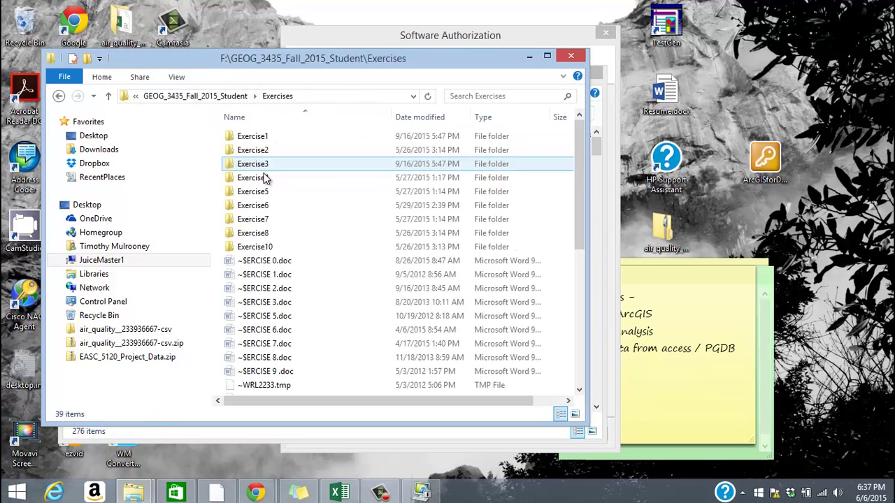
{"action": "double_click", "coordinate": [263, 151]}
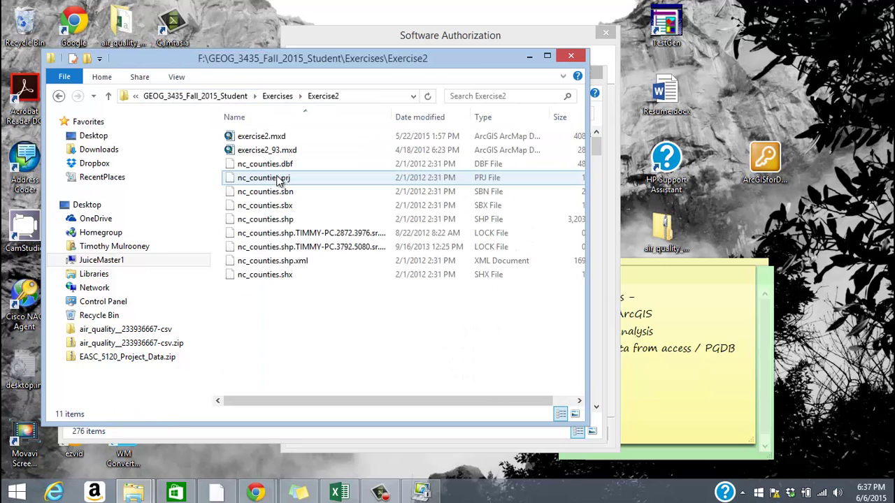
{"action": "left_click", "coordinate": [269, 136]}
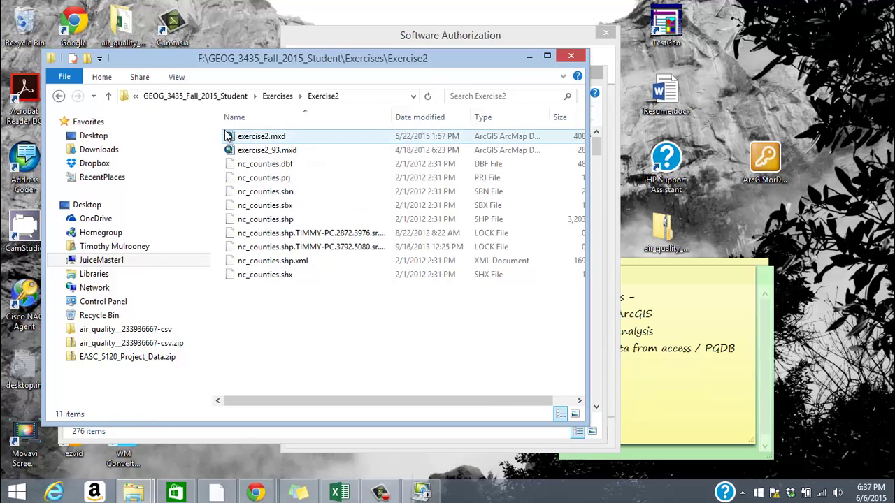
Step: Cancel the authorization wizard, keep authorizing at its warning, and bring Exercise2 back in front
{"action": "left_click_drag", "start_coordinate": [389, 67], "coordinate": [521, 117]}
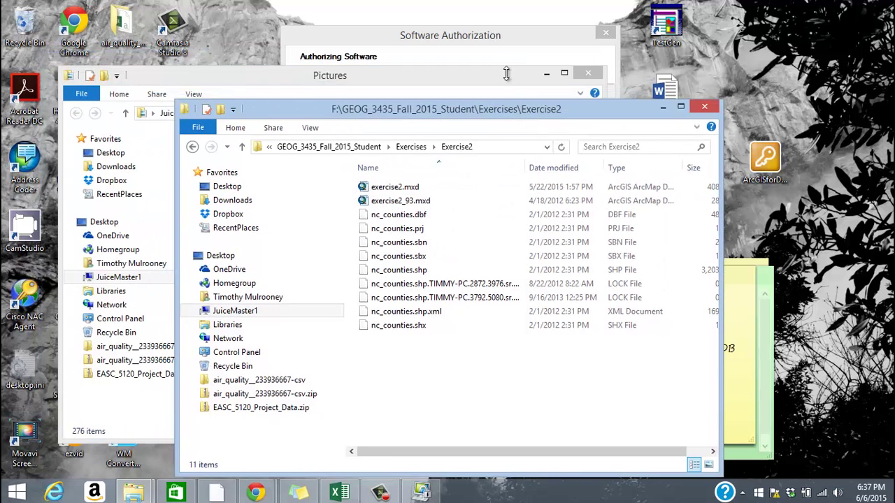
{"action": "left_click", "coordinate": [497, 44]}
{"action": "left_click", "coordinate": [583, 433]}
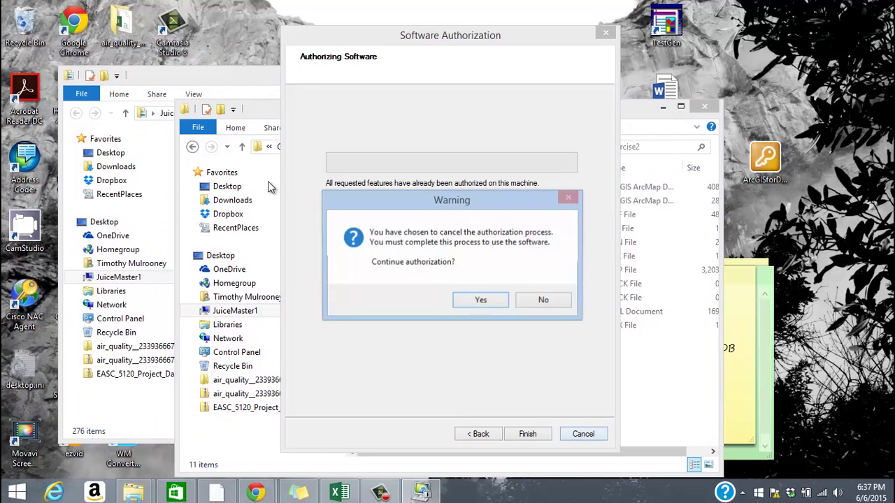
{"action": "left_click", "coordinate": [472, 299]}
{"action": "left_click", "coordinate": [244, 117]}
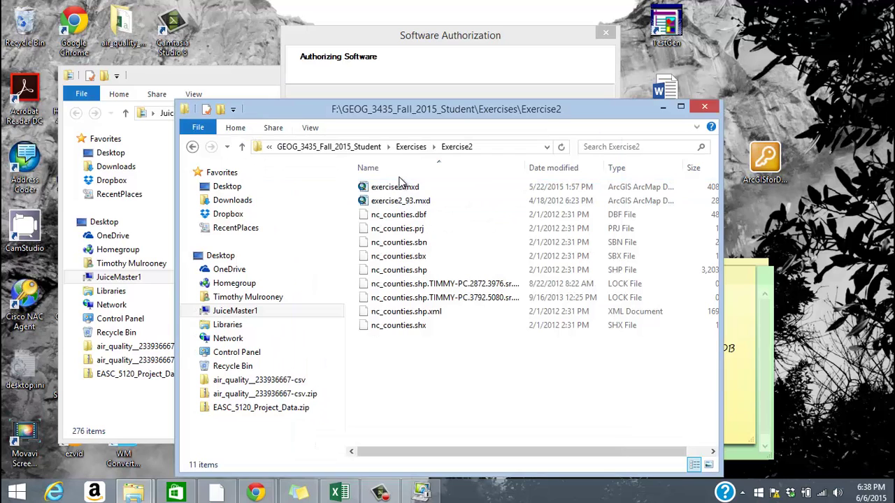
{"action": "left_click", "coordinate": [251, 84]}
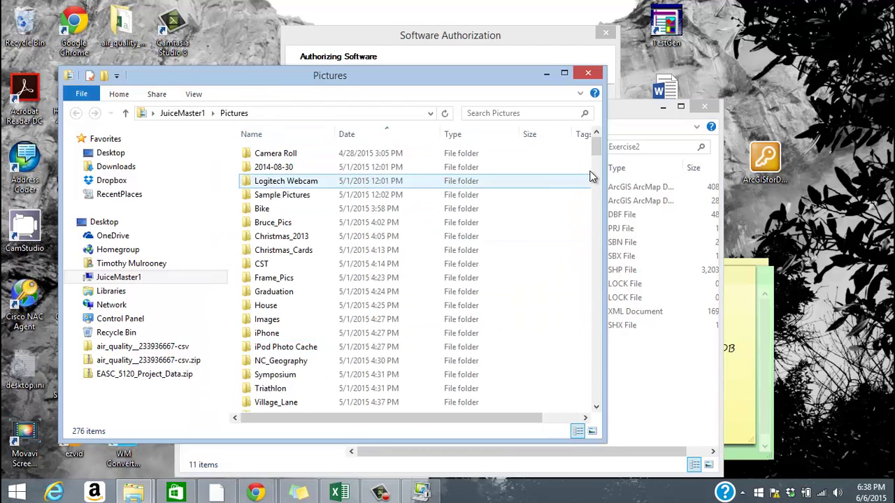
{"action": "left_click", "coordinate": [657, 129]}
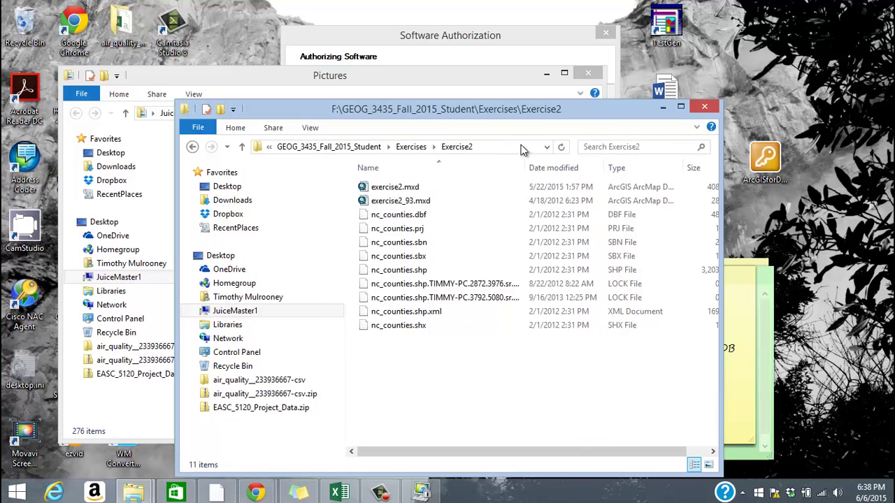
Step: Return to F:\GEOG_3435_Fall_2015_Student and select the ArcGIS_10_2 folder
{"action": "left_click", "coordinate": [348, 152]}
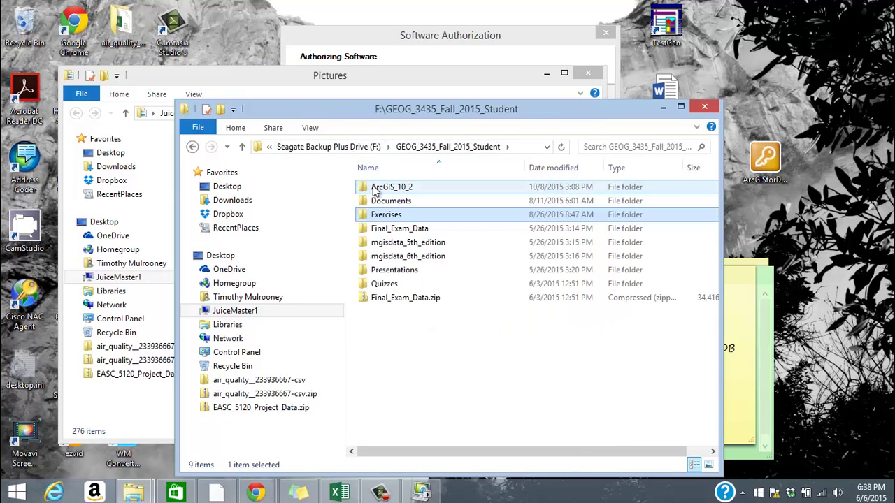
{"action": "left_click", "coordinate": [376, 188]}
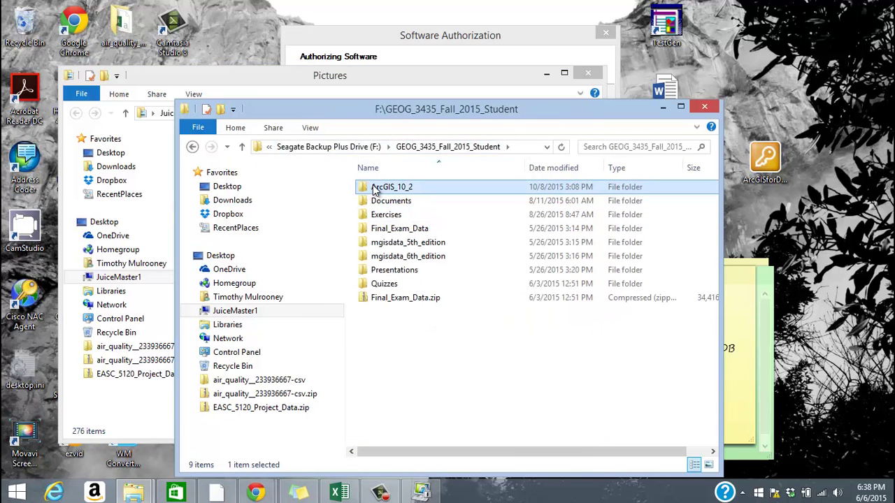